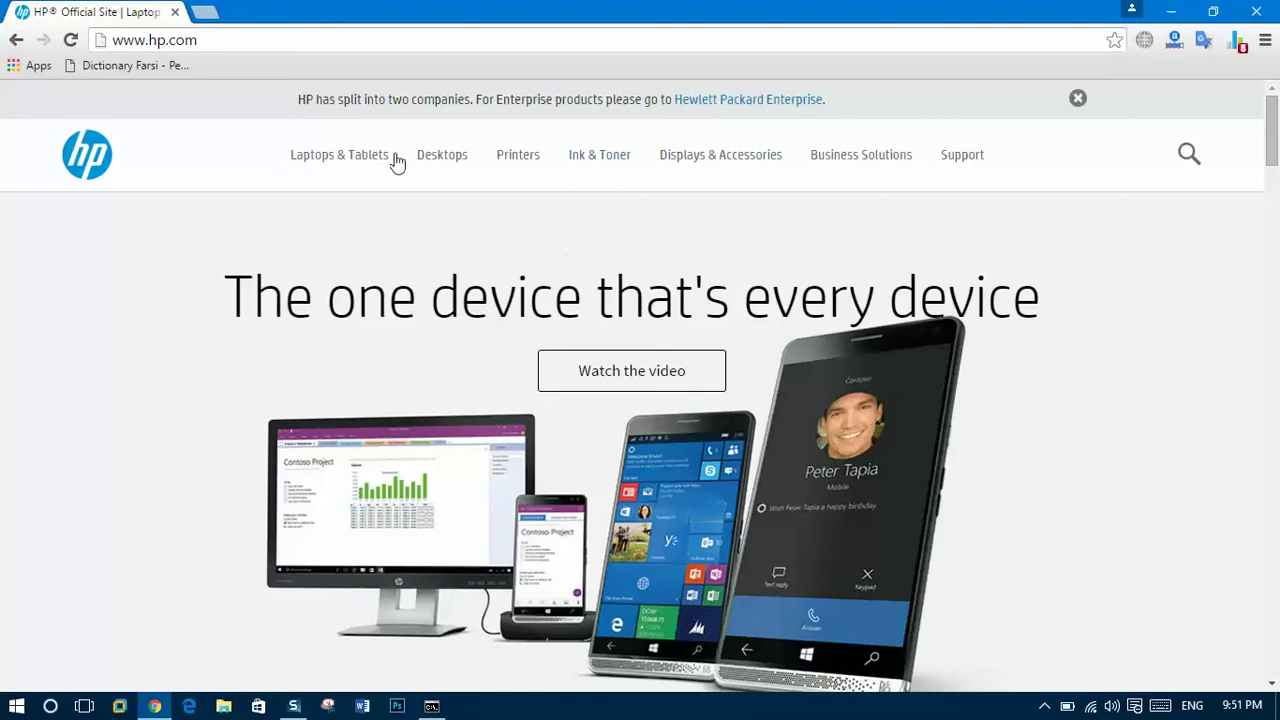
Step: Go to HP's Software and Driver Downloads page from the Support menu
left_click_drag(201, 42, 106, 40)
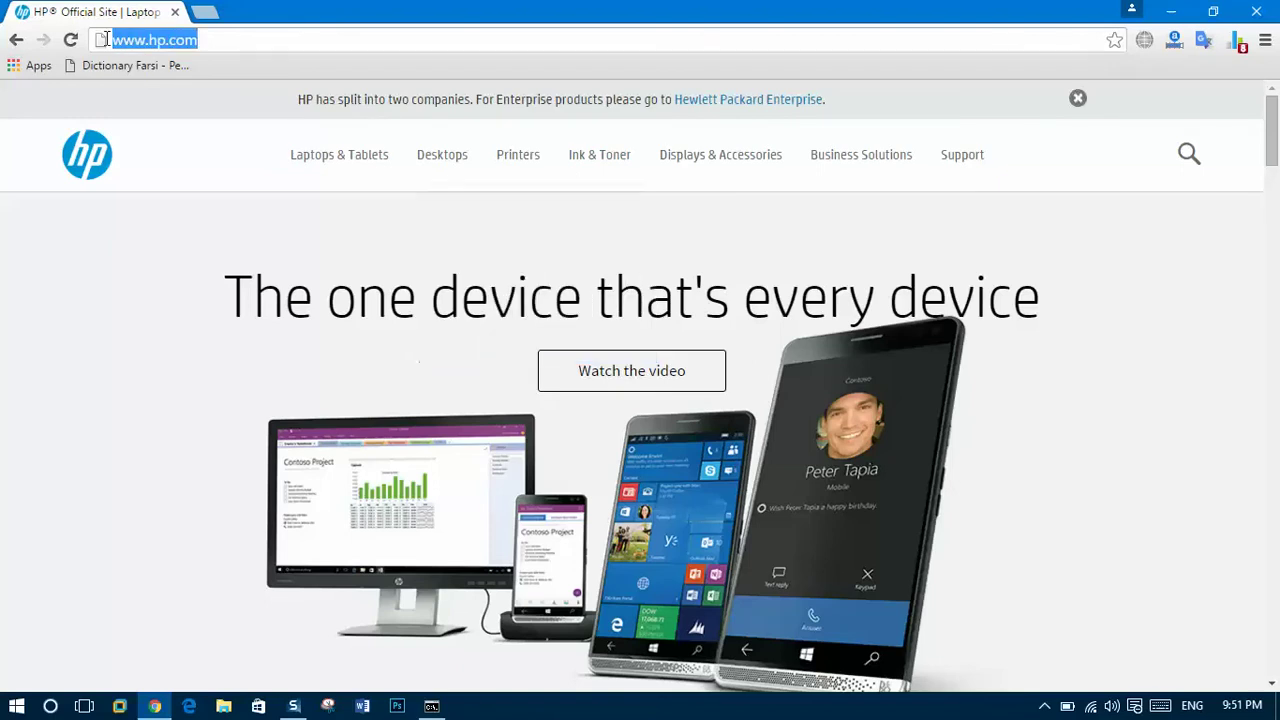
left_click(204, 40)
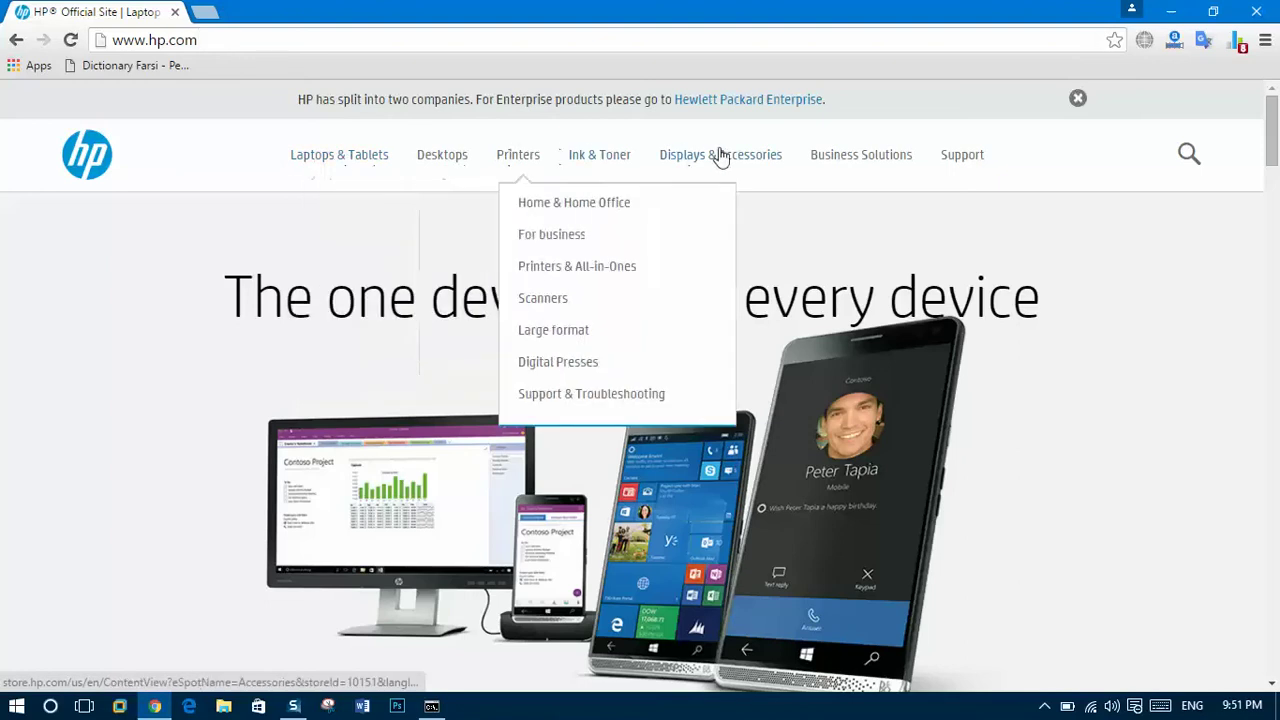
mouse_move(962, 155)
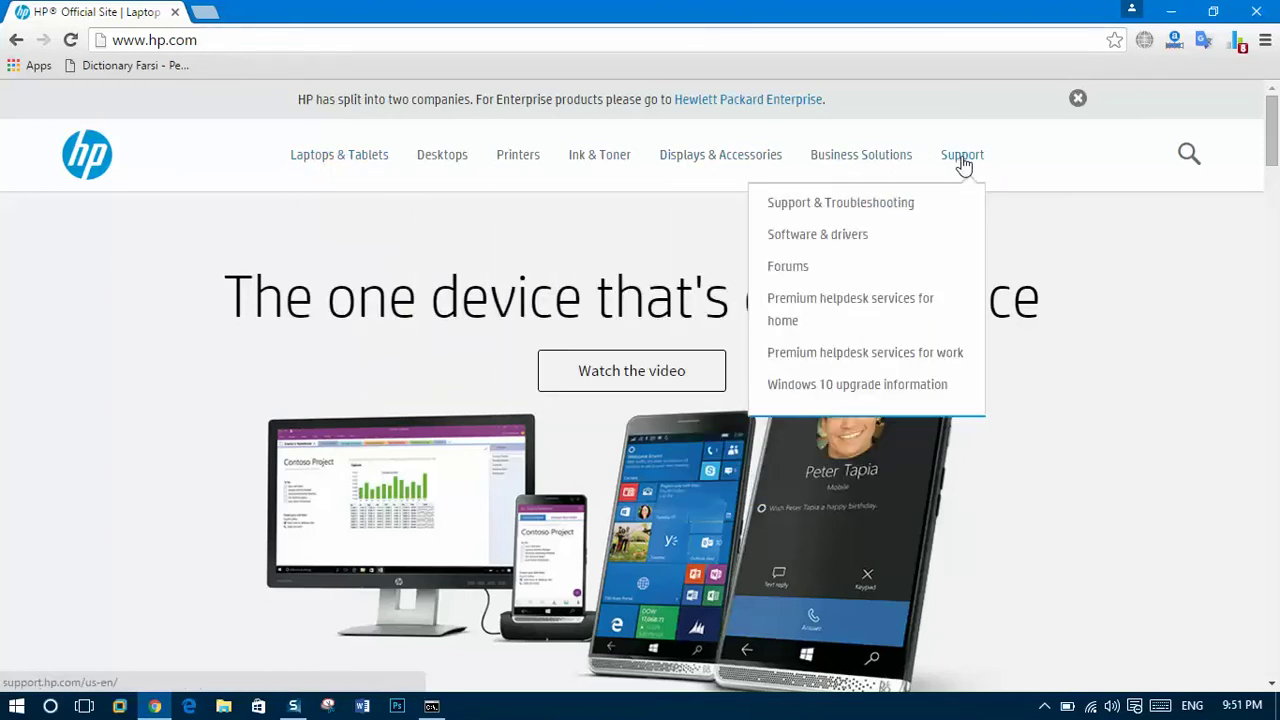
left_click(830, 244)
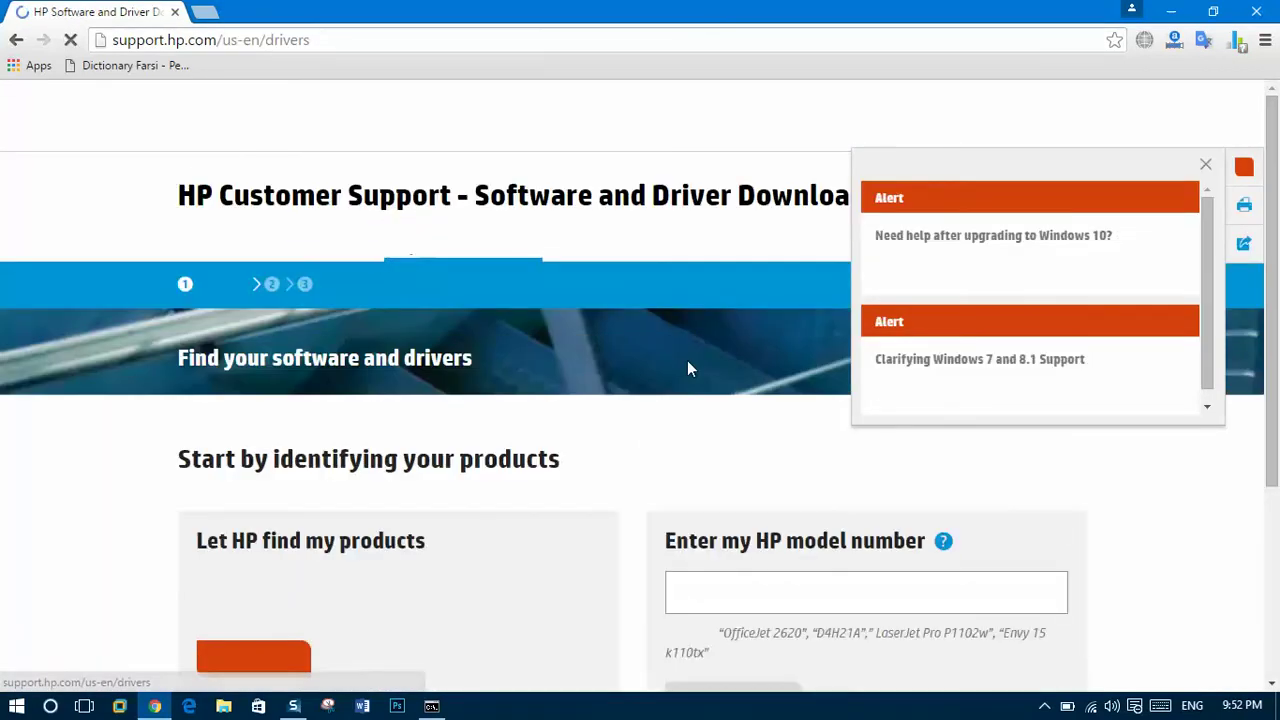
Step: Close the Alert popup on the downloads page and select the model-number entry
scroll(686, 514, "down", 3)
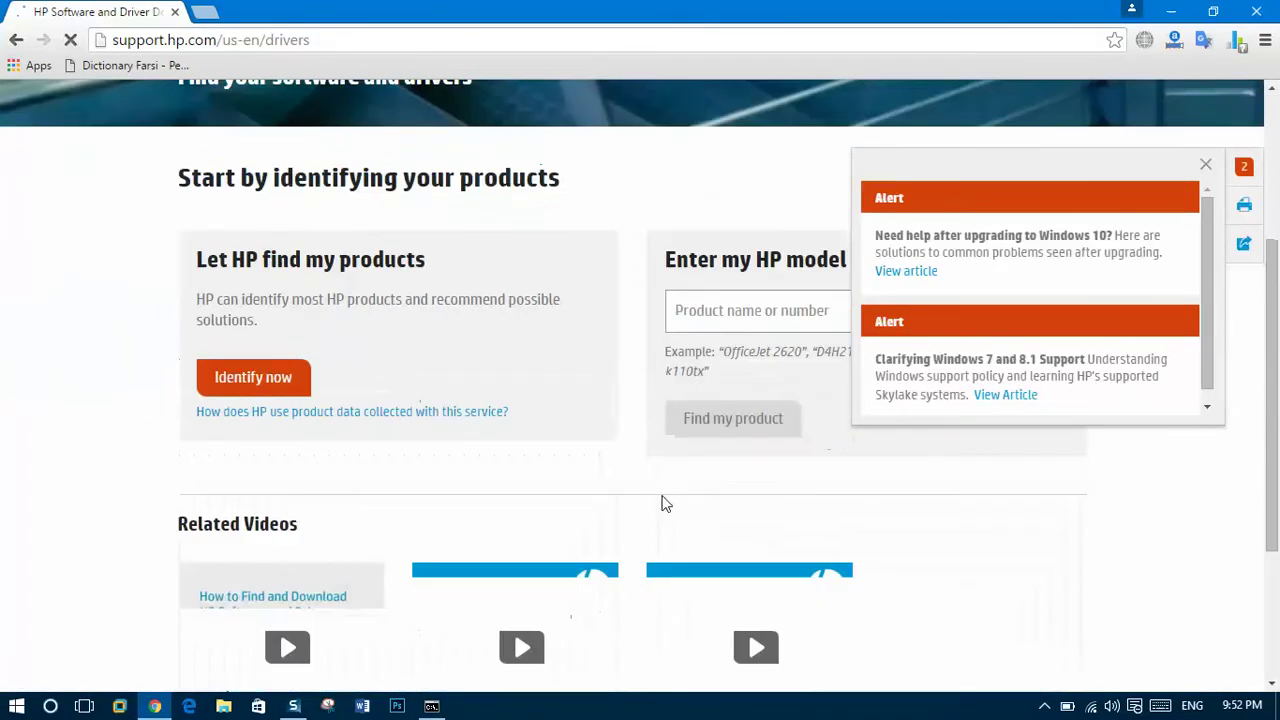
scroll(712, 395, "up", 2)
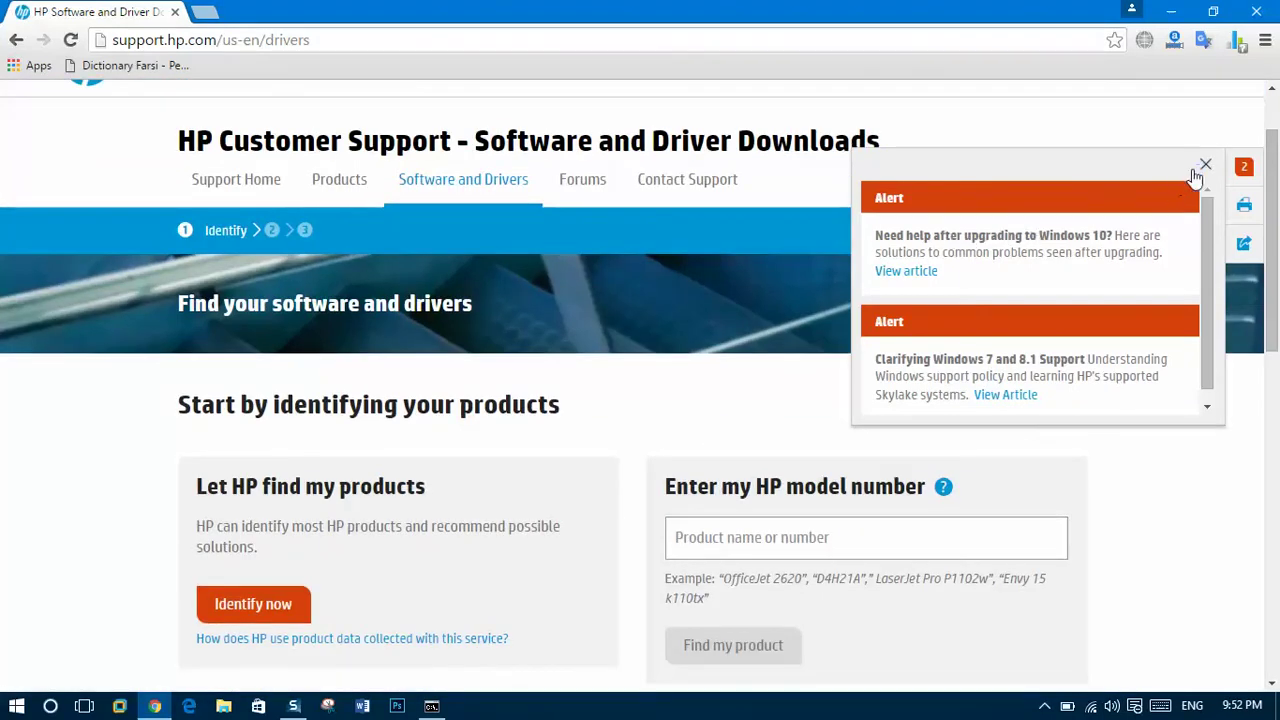
left_click(1205, 164)
left_click(850, 530)
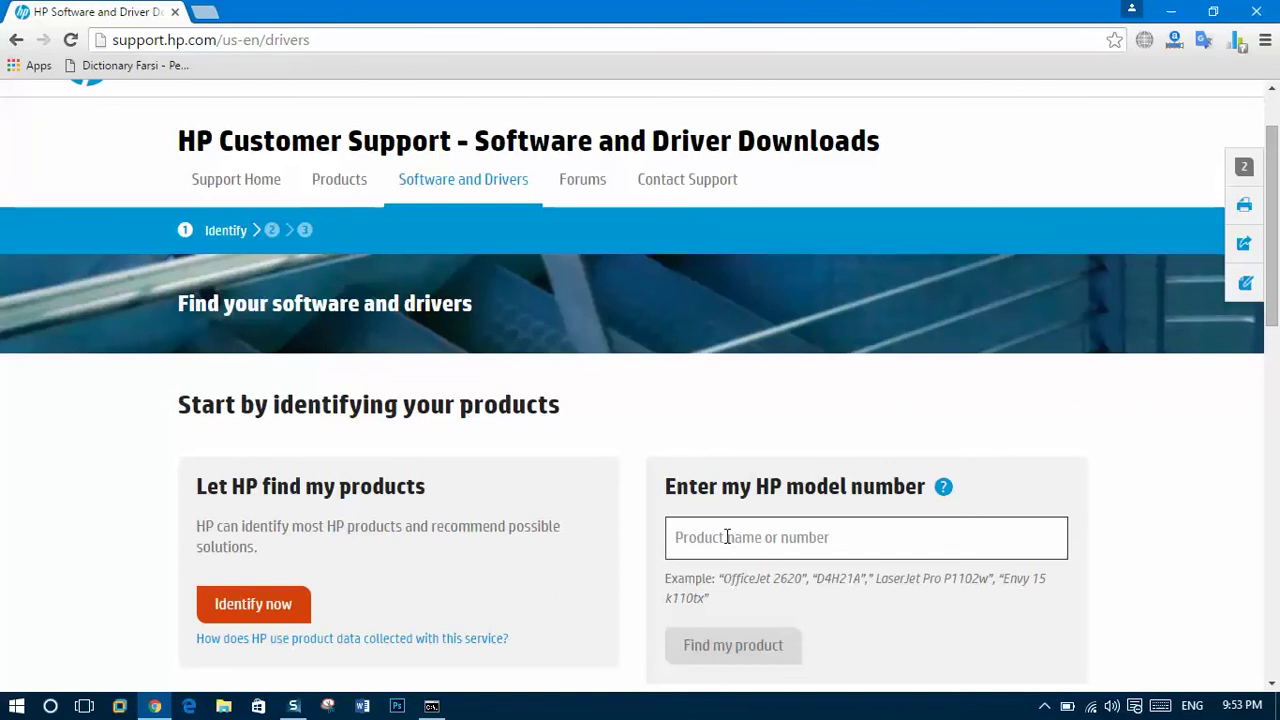
Step: Search for model g6-1325sa, correcting the typo, with Find my product
left_click(727, 537)
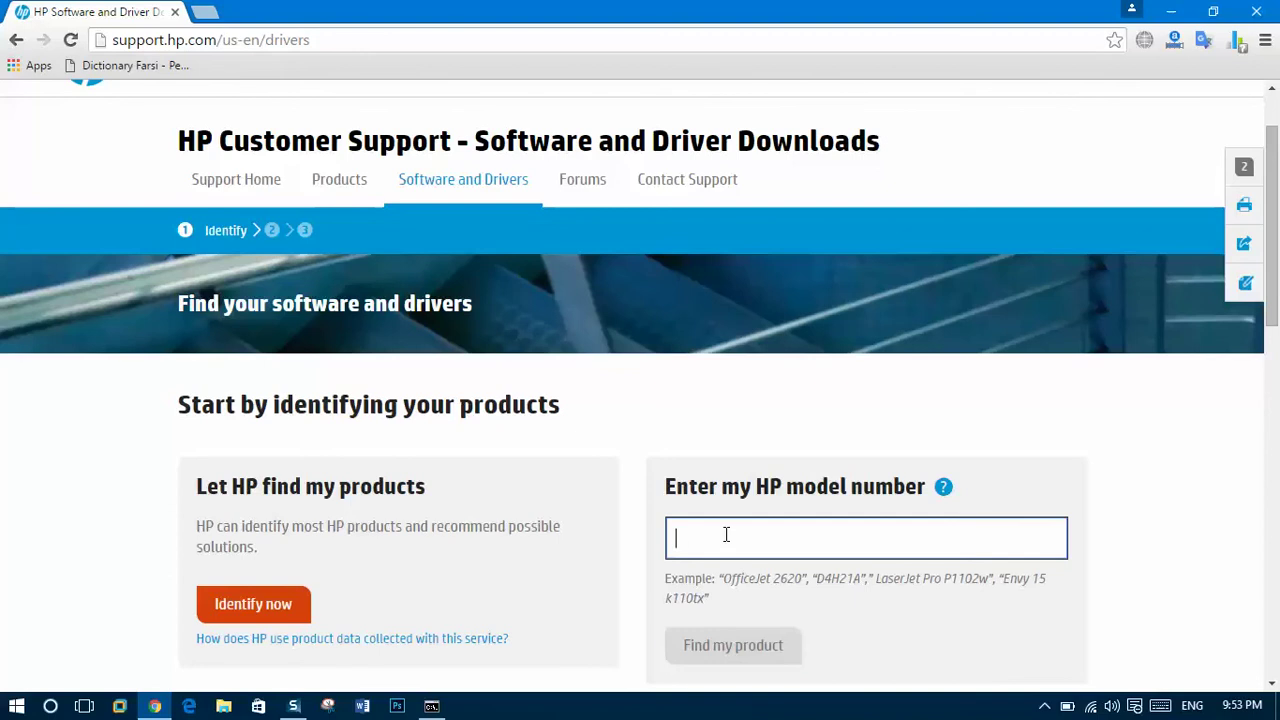
type("g6")
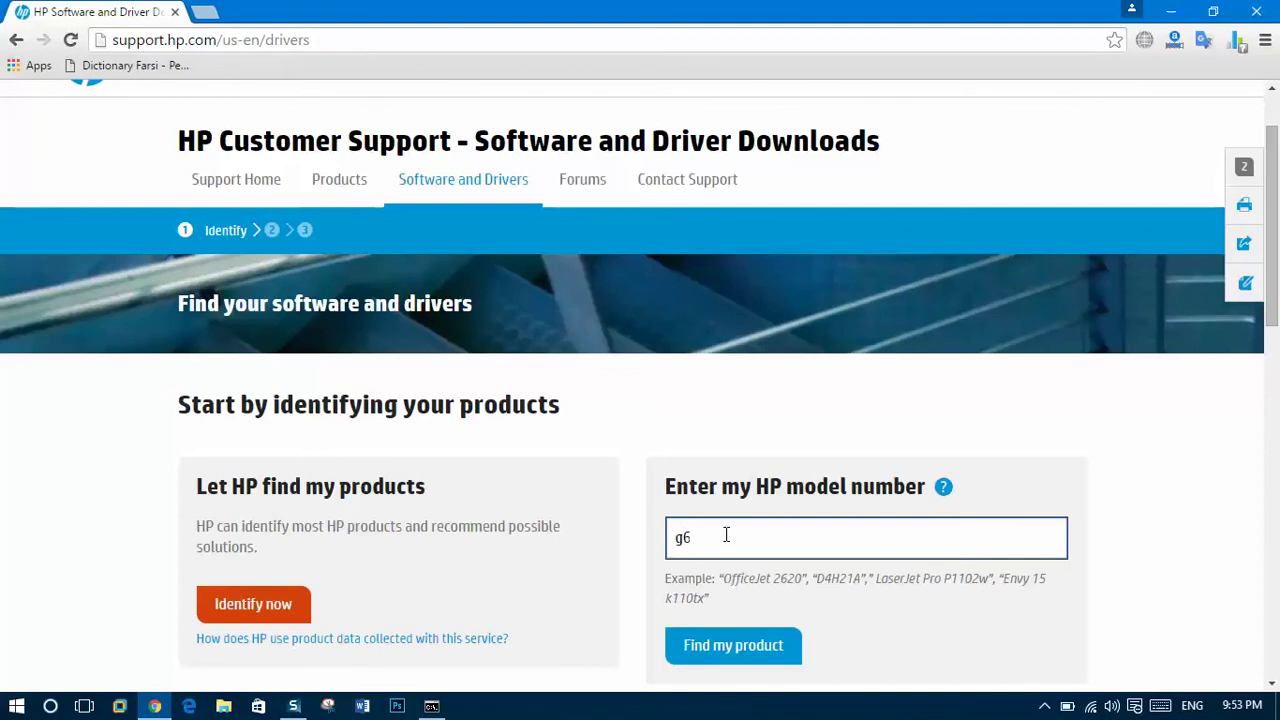
type("-")
type("123")
key("BackSpace")
key("BackSpace")
type("32")
type("5")
type("sa")
scroll(720, 530, "down", 2)
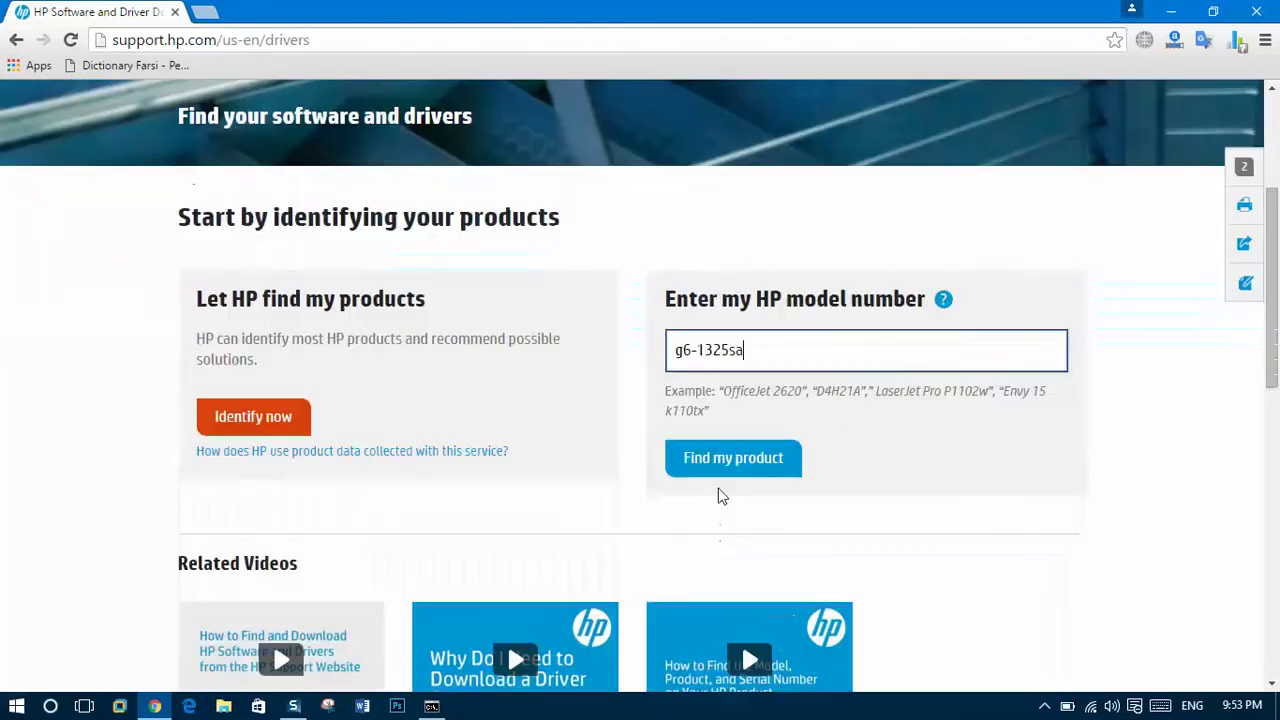
left_click(729, 476)
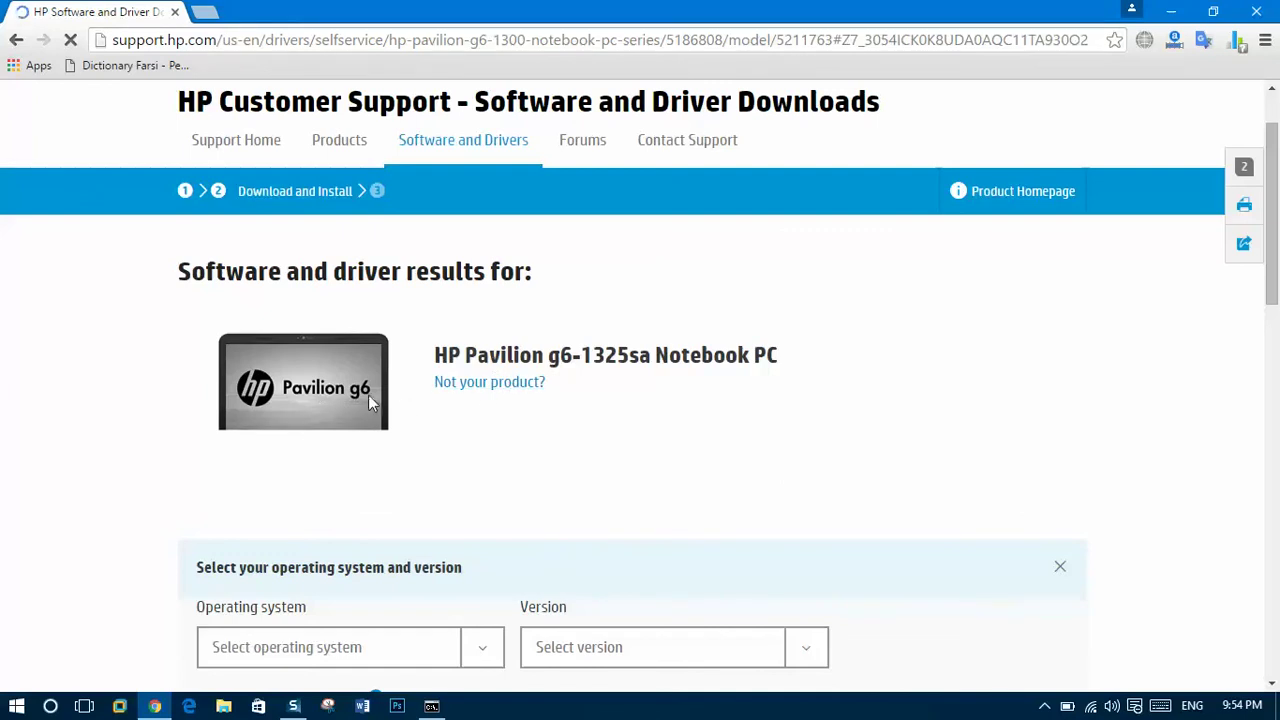
Step: Choose operating system Microsoft Windows, version Microsoft Windows 8, and apply the selection
scroll(320, 410, "down", 1)
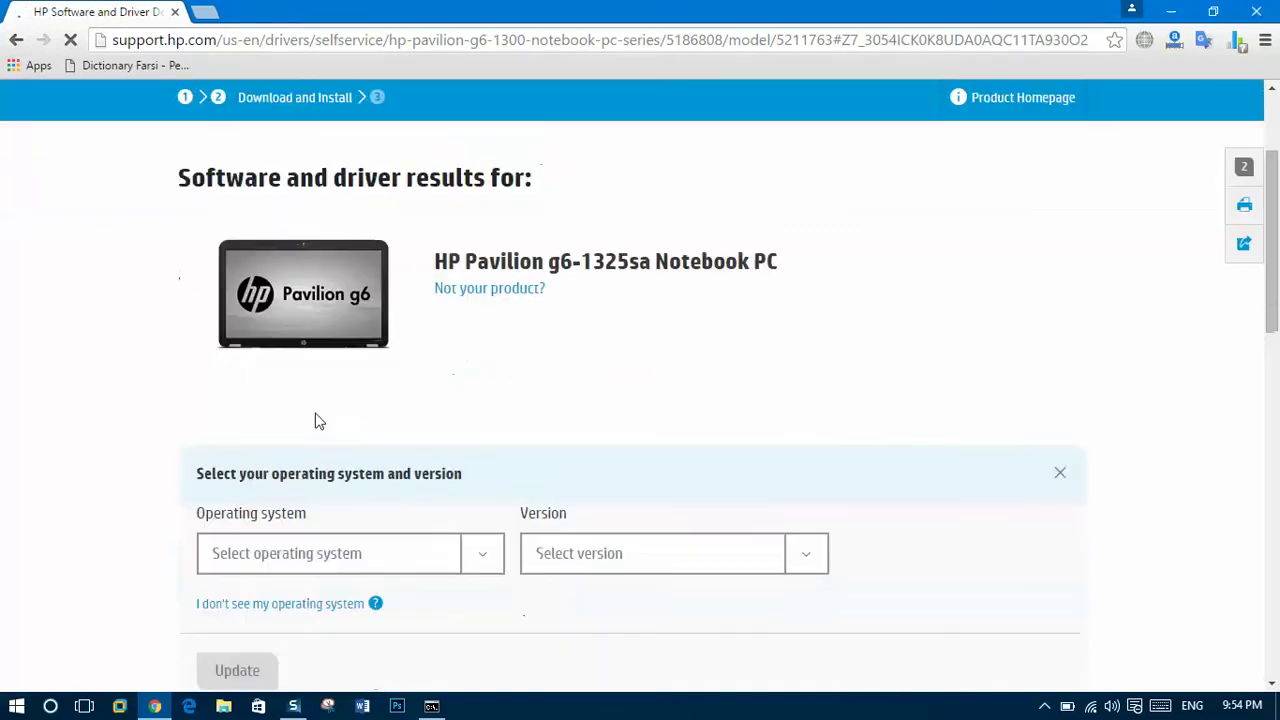
scroll(318, 421, "down", 1)
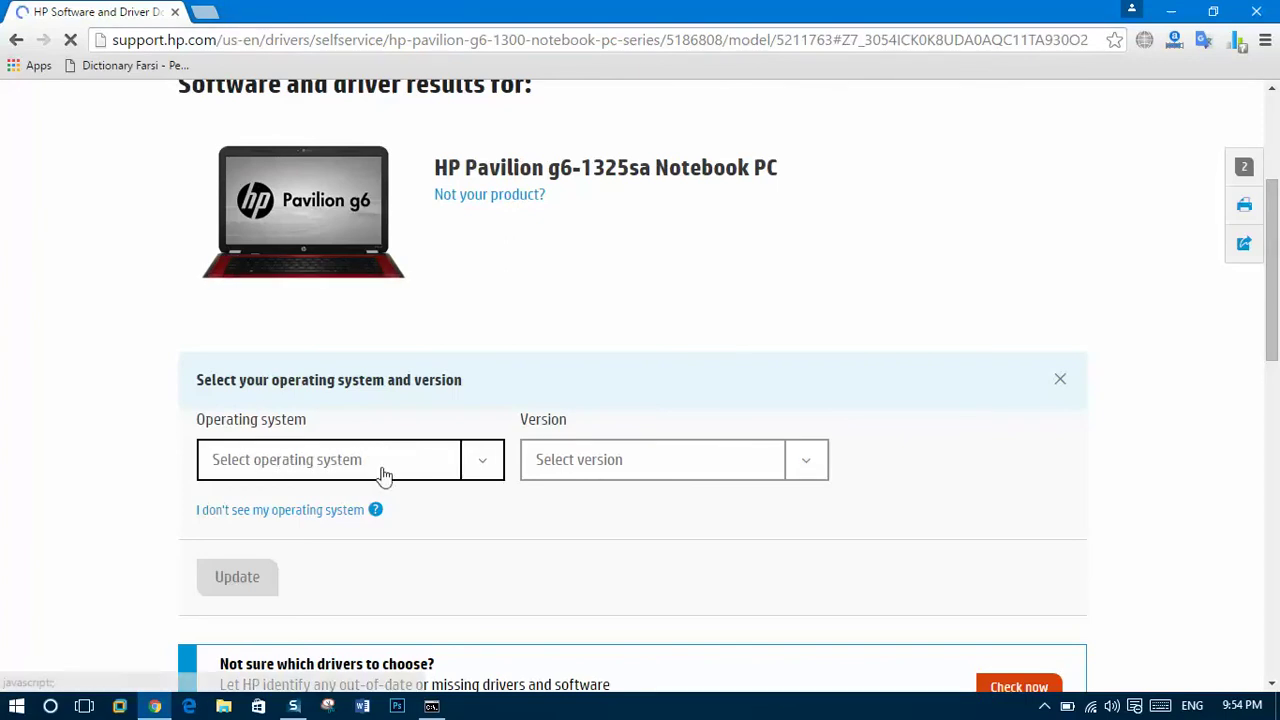
left_click(479, 475)
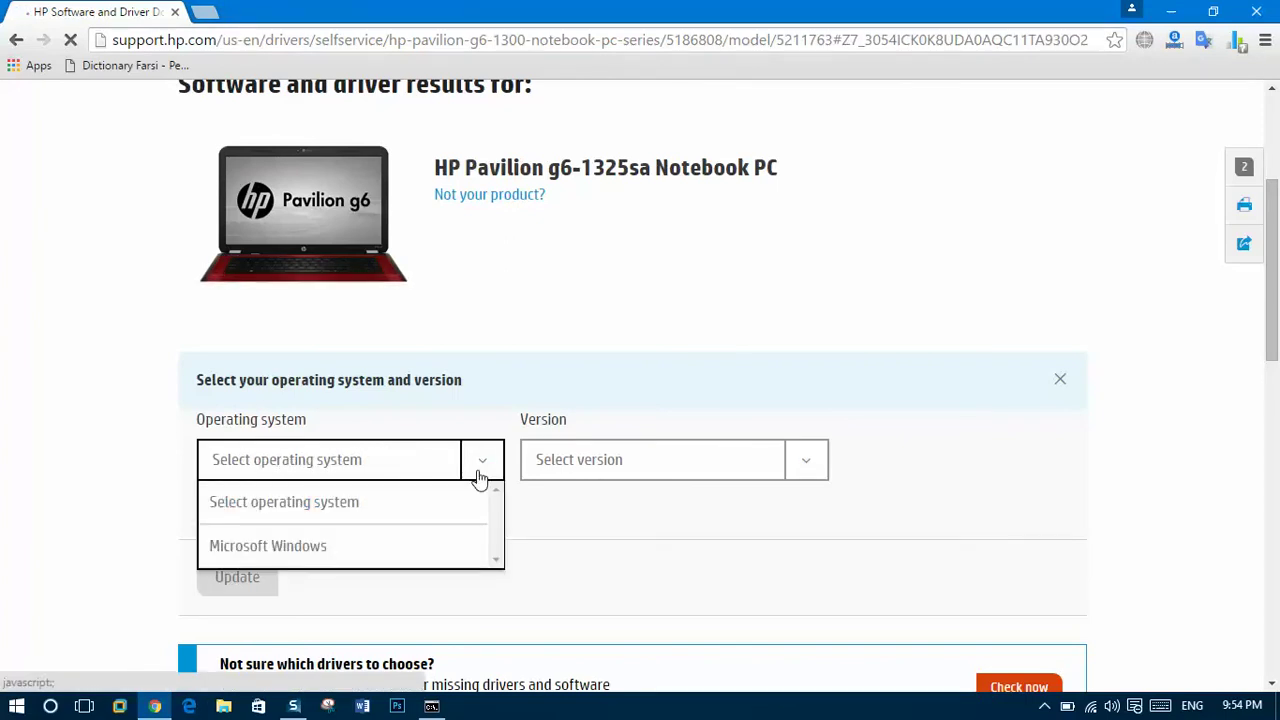
left_click(290, 546)
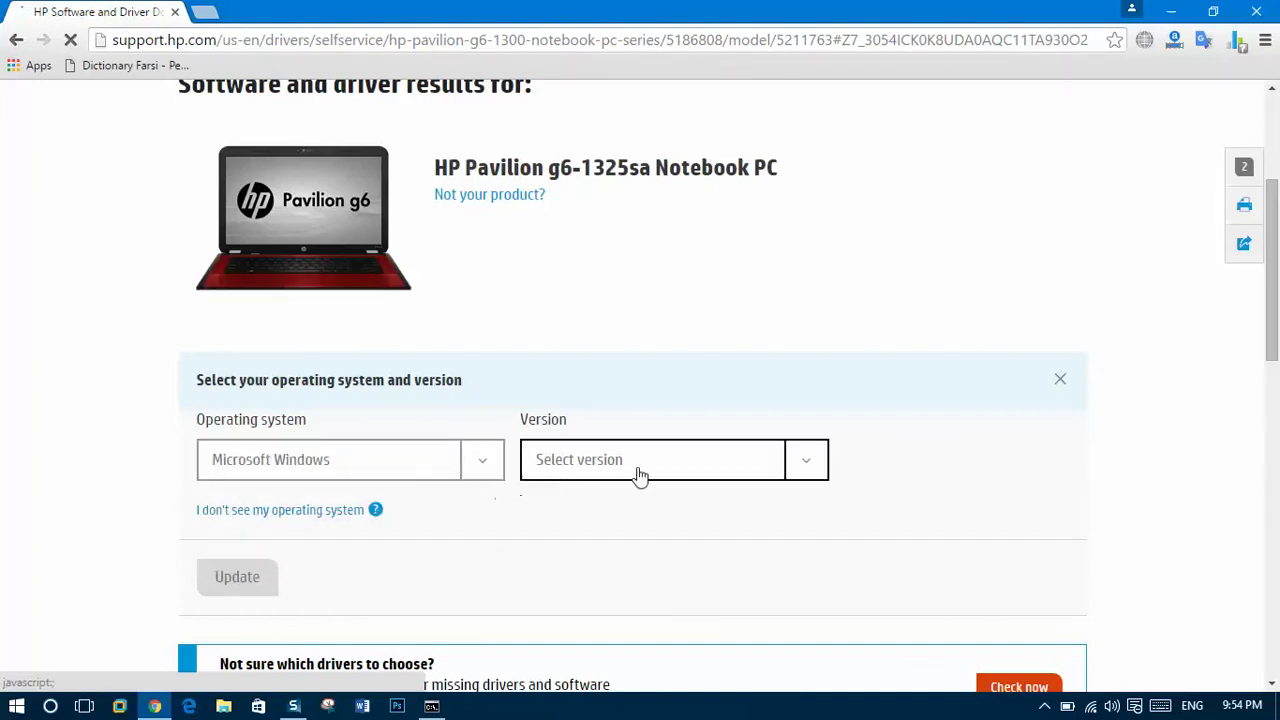
left_click(799, 463)
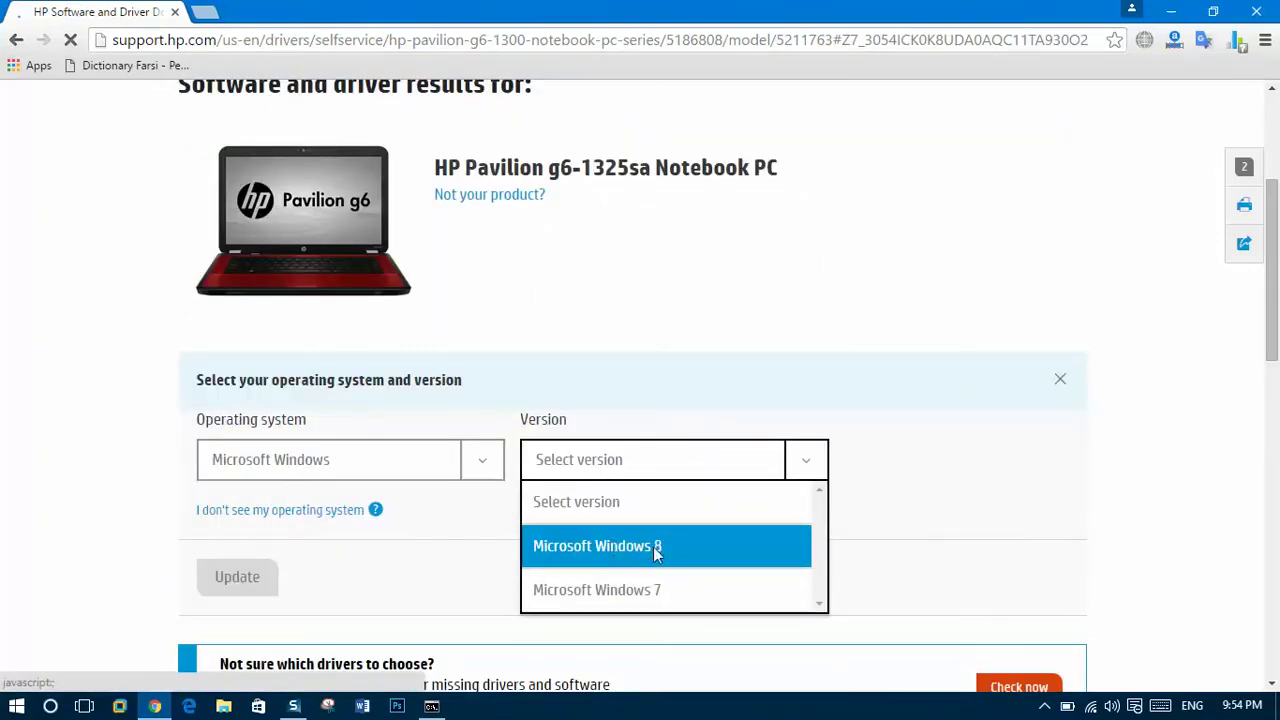
left_click(656, 548)
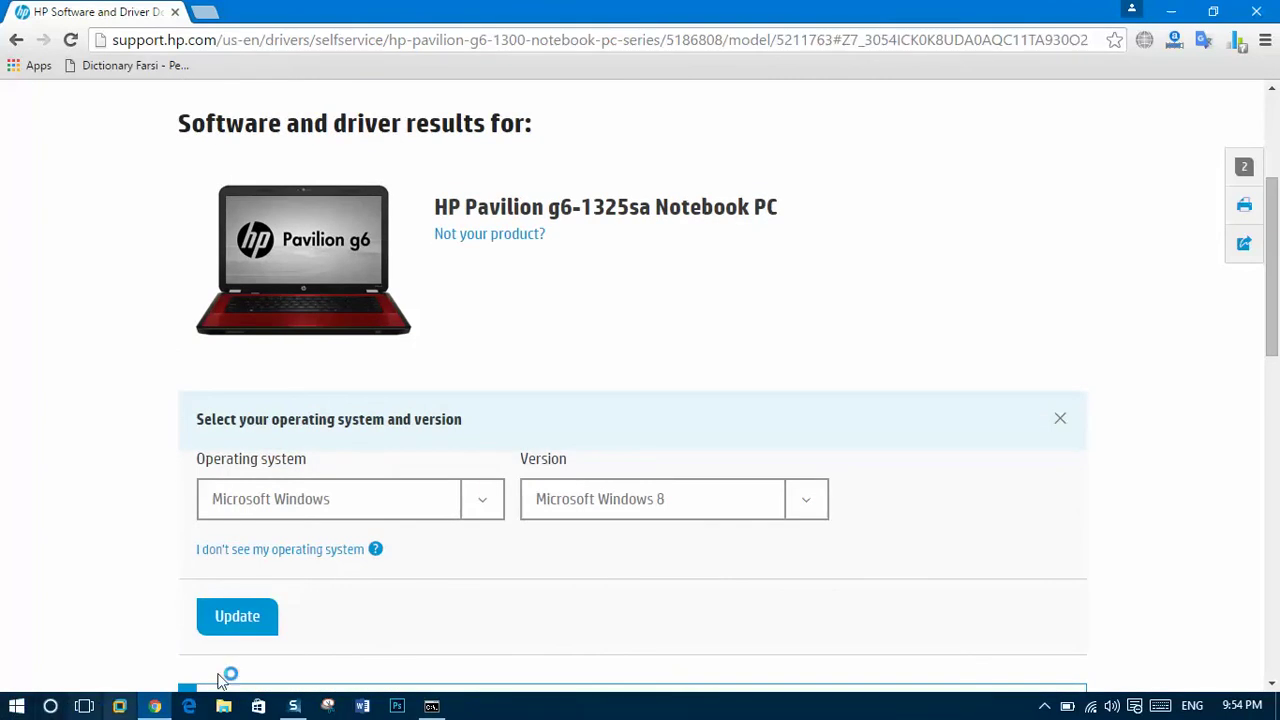
left_click(809, 507)
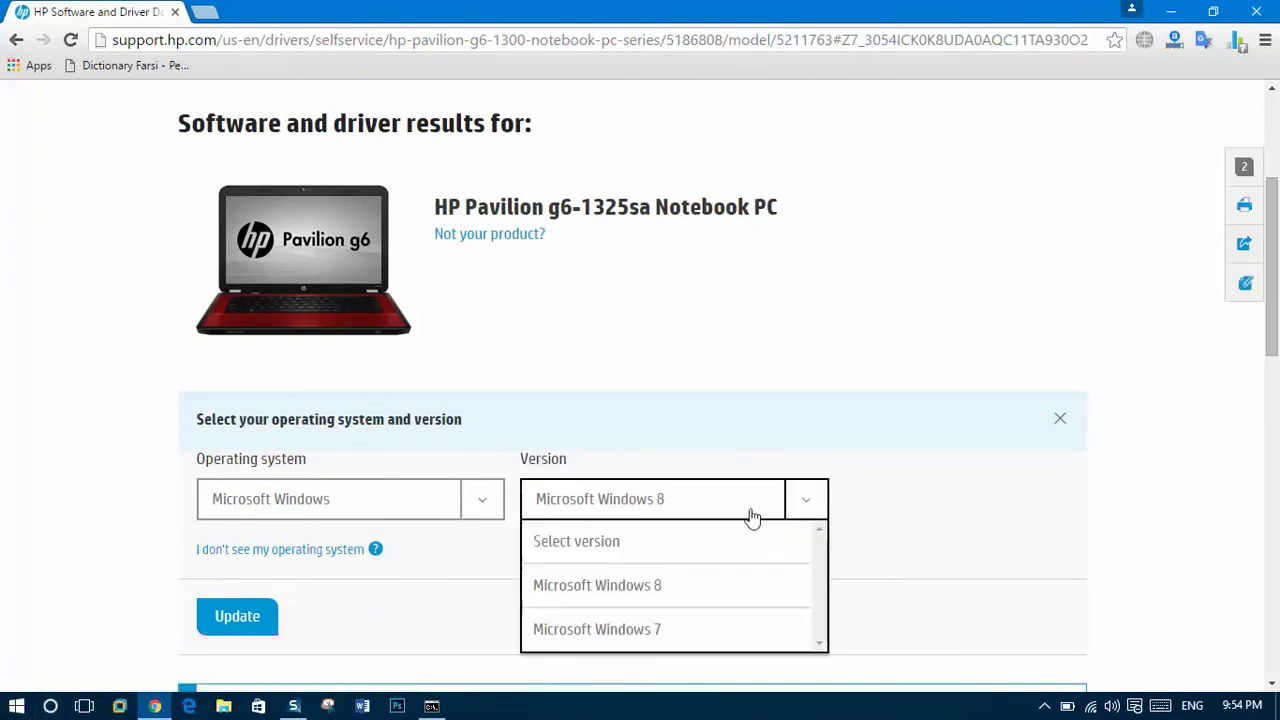
left_click(655, 587)
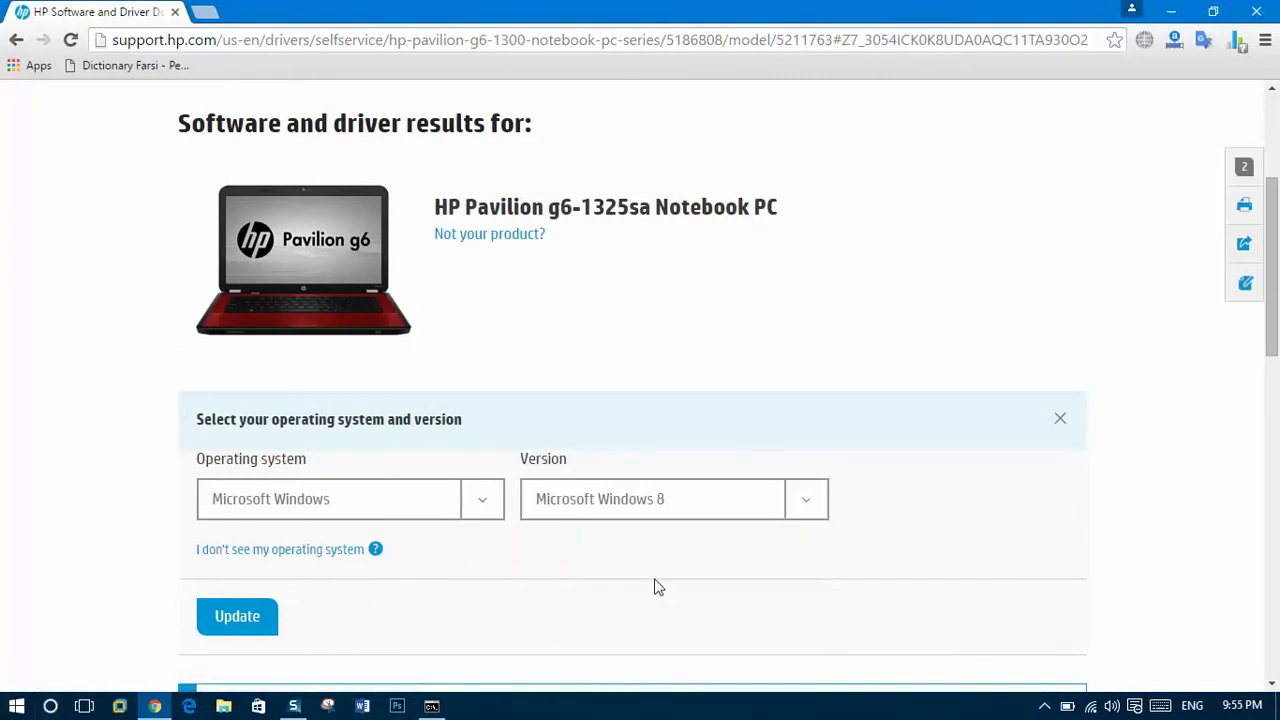
scroll(600, 580, "down", 2)
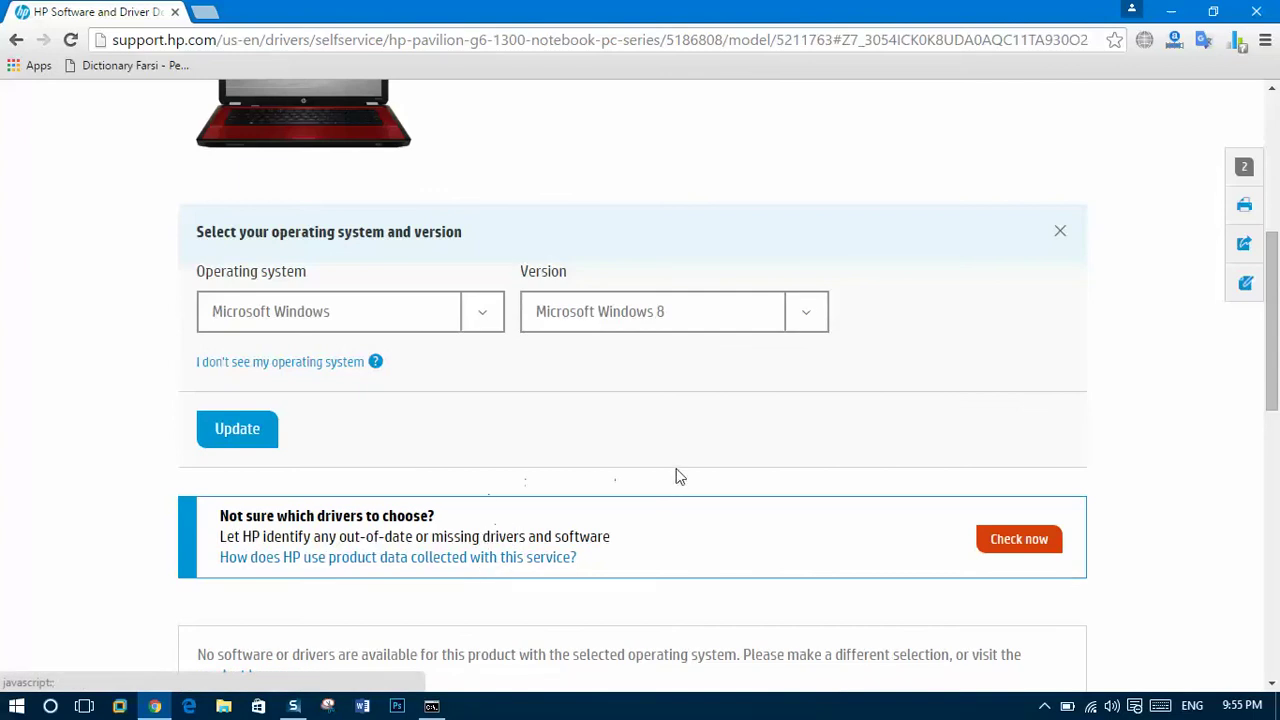
left_click(240, 430)
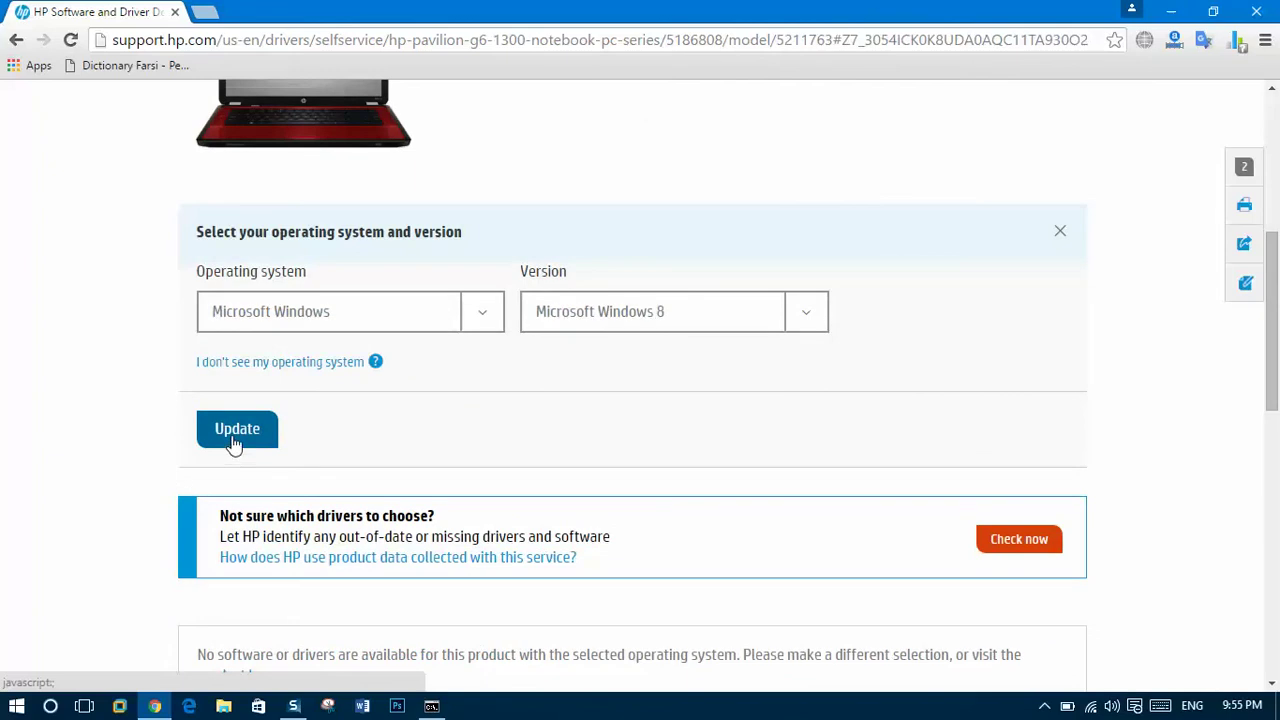
Step: Update the Windows 8 selection and browse driver categories from Driver-Audio to Utility-Tools
right_click(240, 438)
left_click(237, 437)
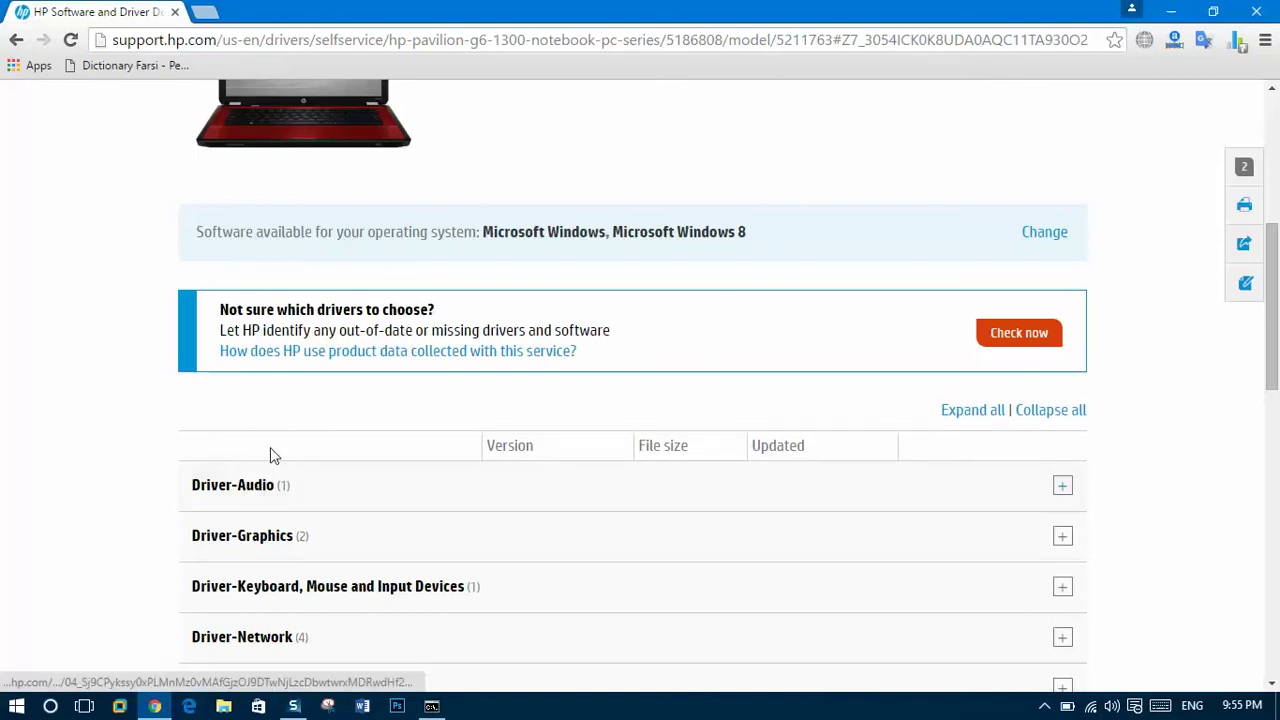
scroll(323, 403, "down", 1)
scroll(323, 406, "down", 3)
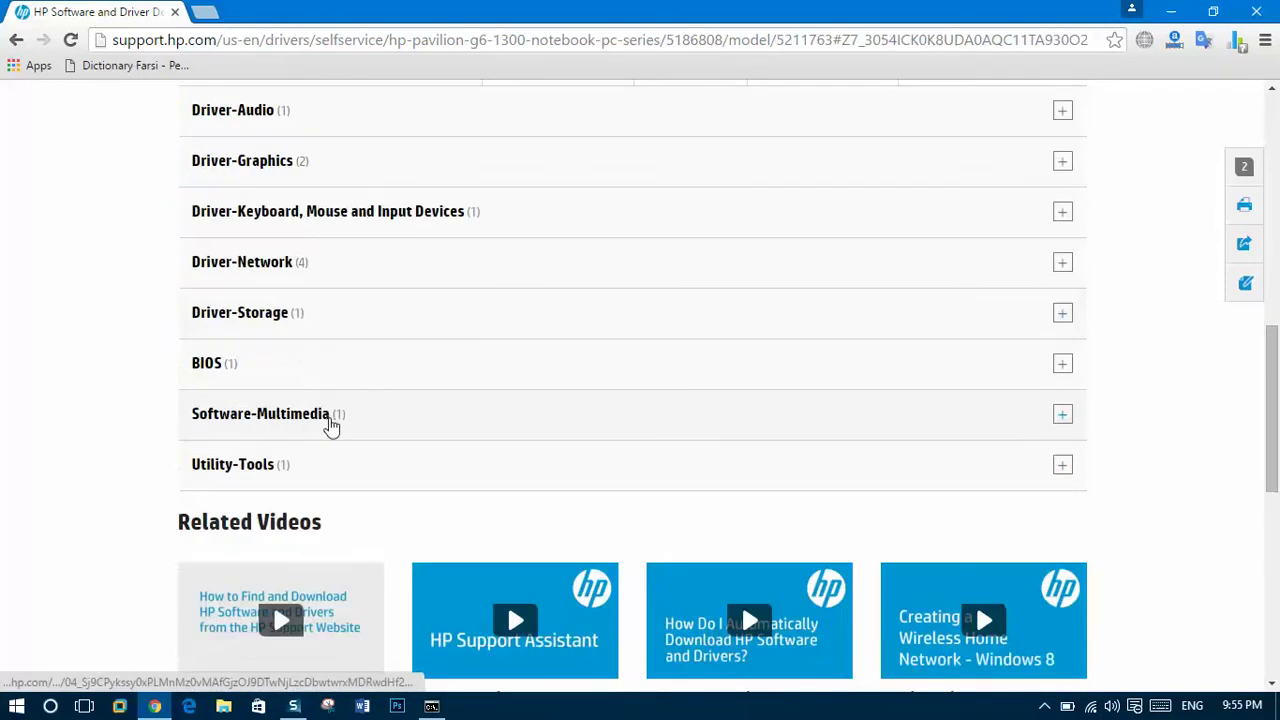
scroll(329, 422, "up", 3)
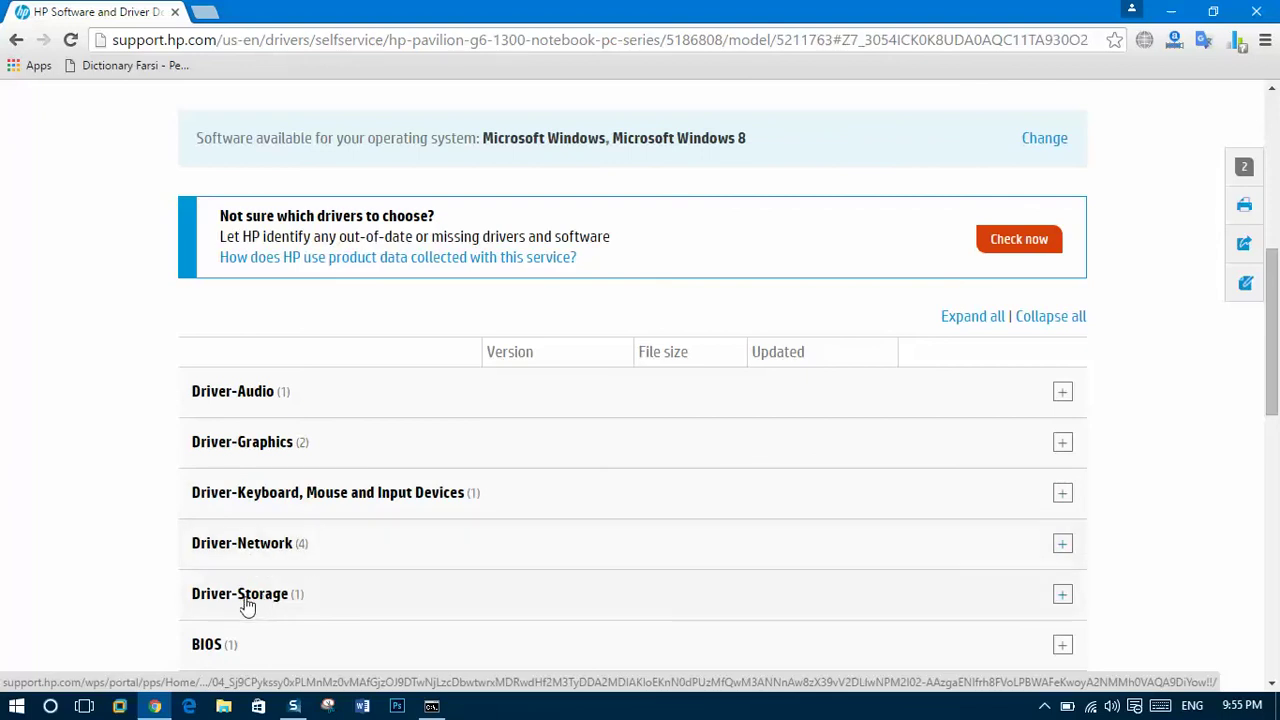
scroll(301, 598, "down", 1)
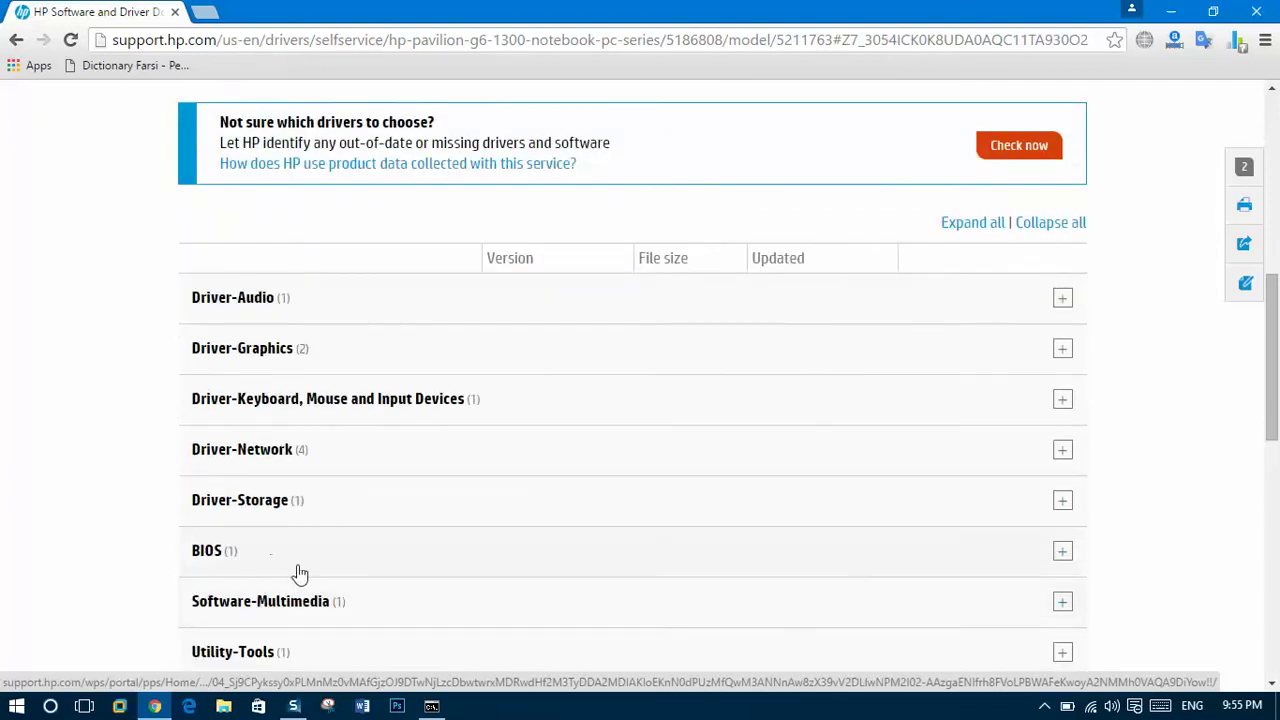
scroll(367, 615, "down", 1)
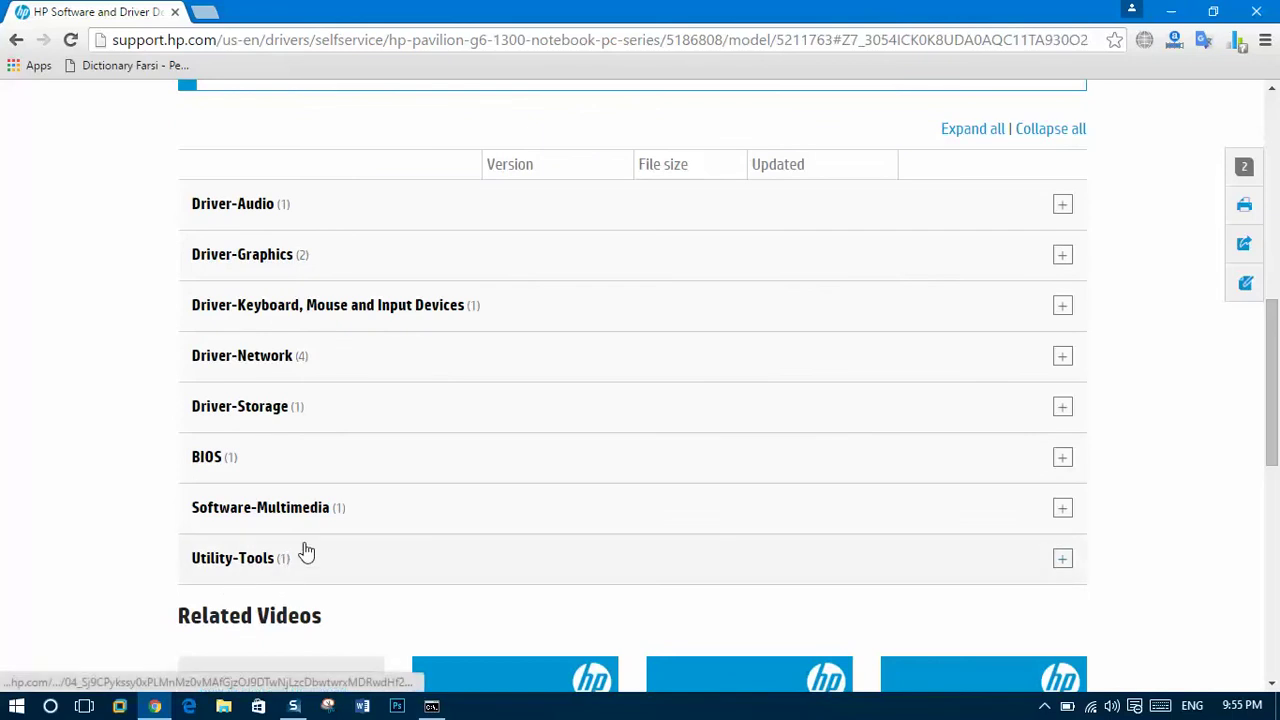
scroll(303, 551, "up", 1)
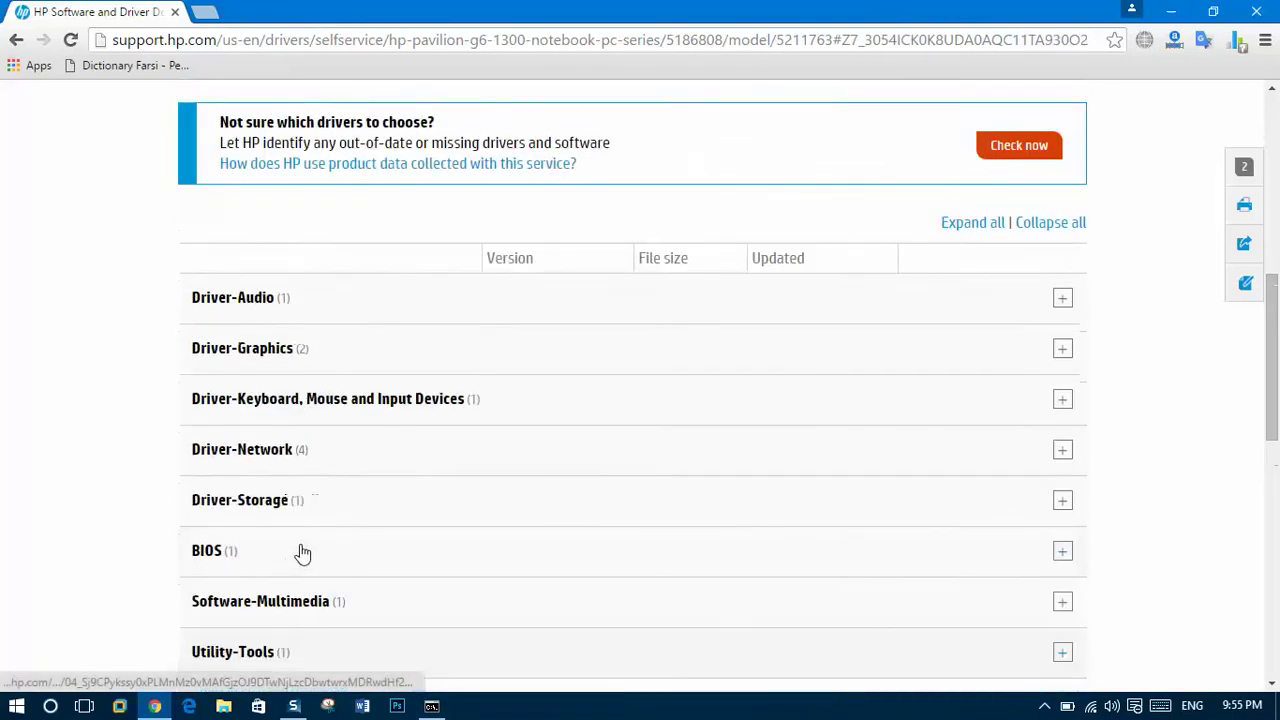
Step: Expand Driver-Audio to reveal the IDT High-Definition Audio Driver download
left_click(282, 310)
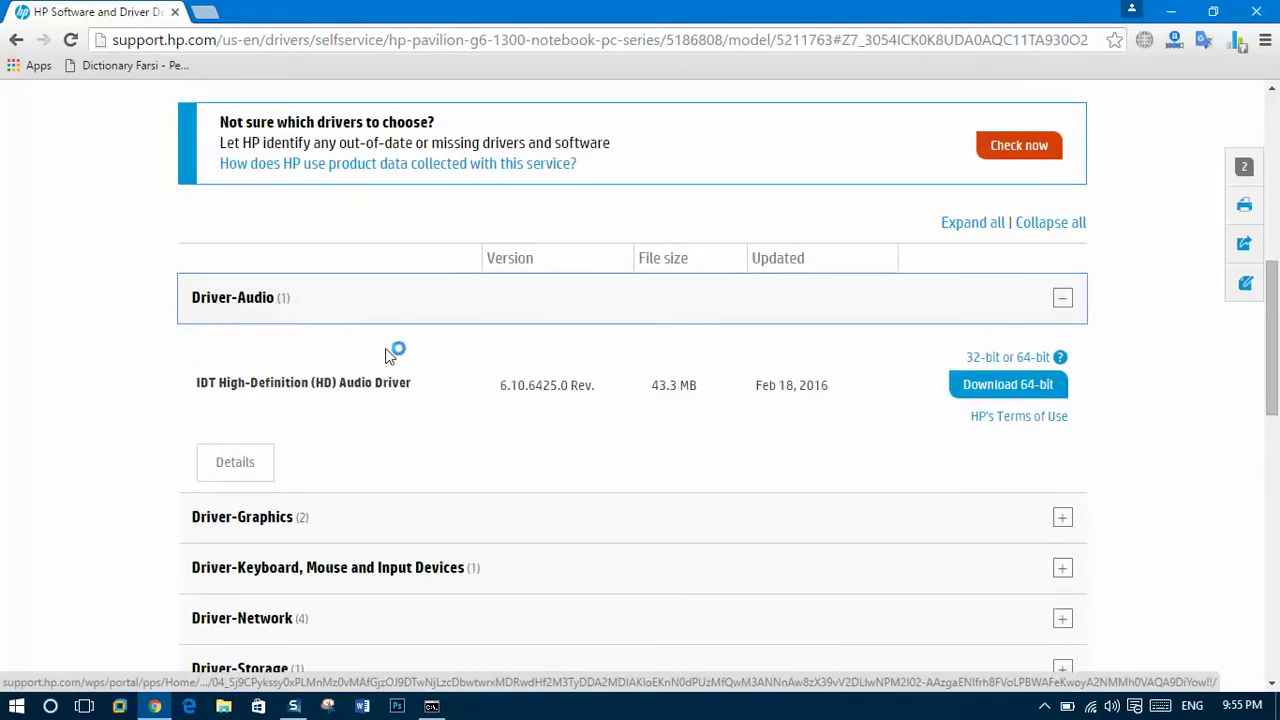